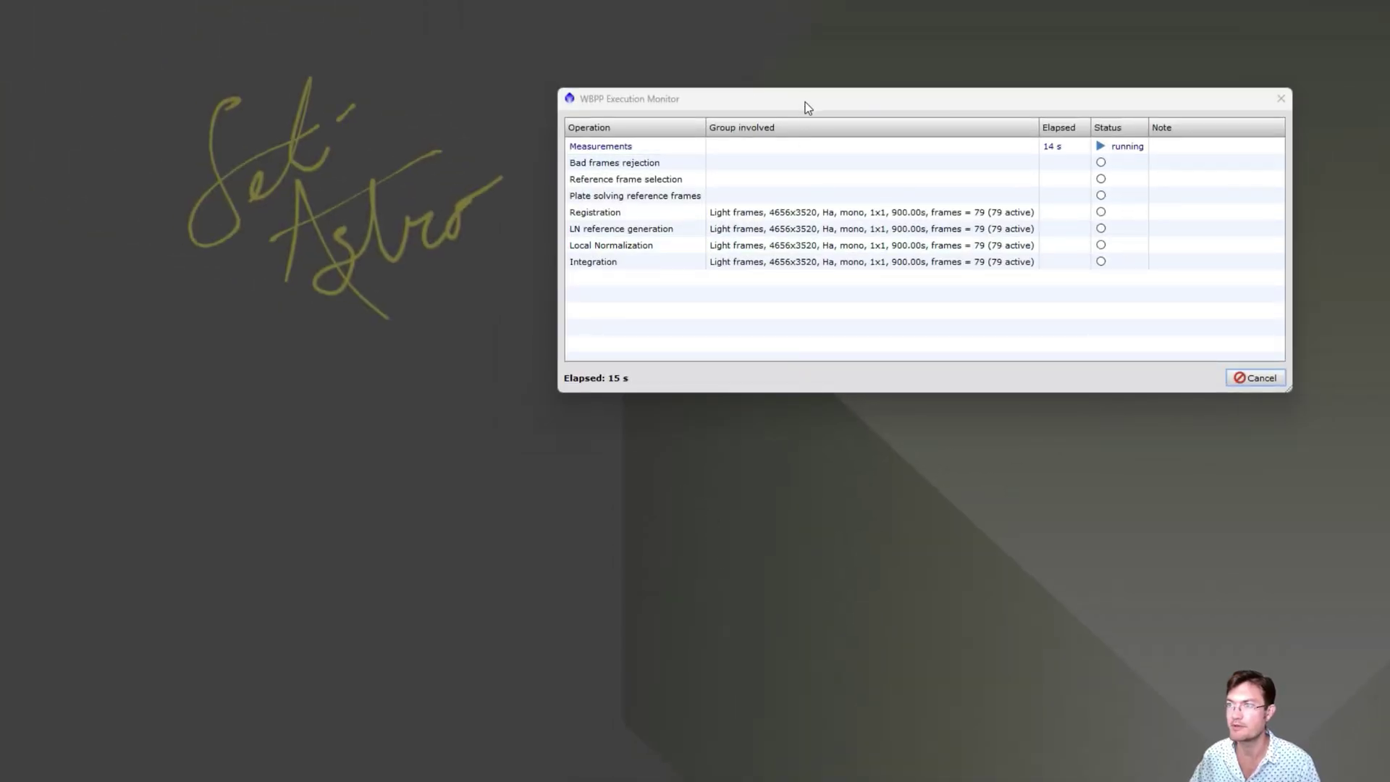
Move the WBPP Execution Monitor to the right while the stacking job keeps running
drag(805, 102, 867, 132)
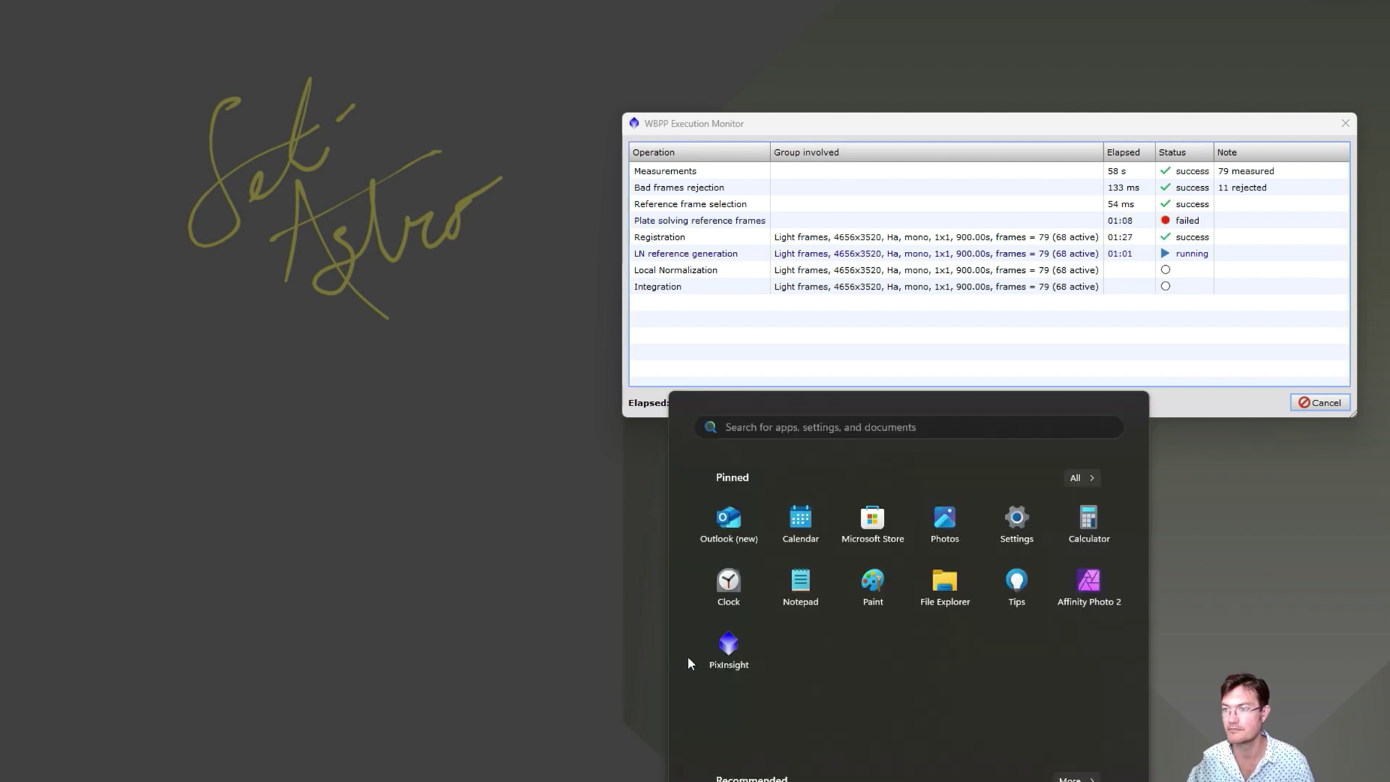
Launch 'PixInsight - New Instance' from the PixInsight folder in the Start menu's All apps list
click(729, 646)
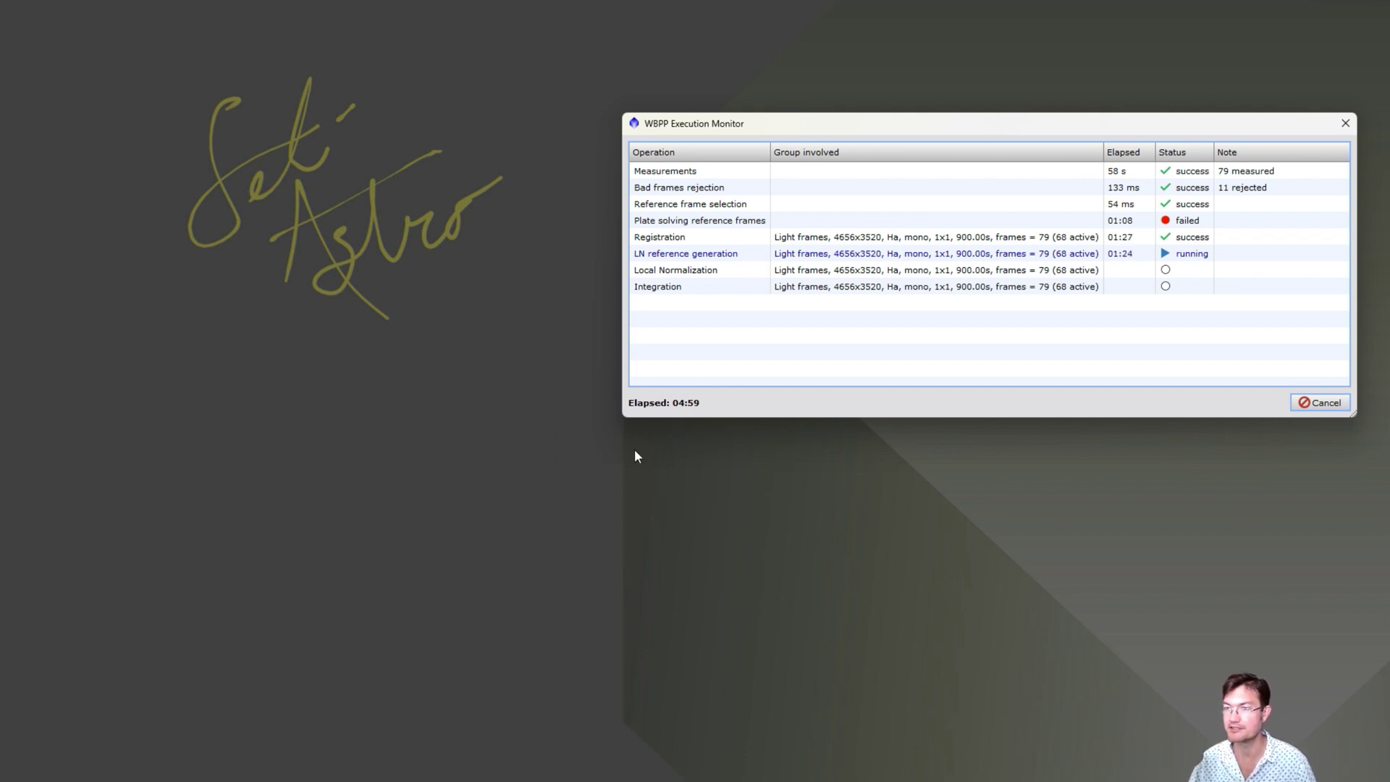
key(super)
click(1082, 478)
scroll(913, 583, down, 2)
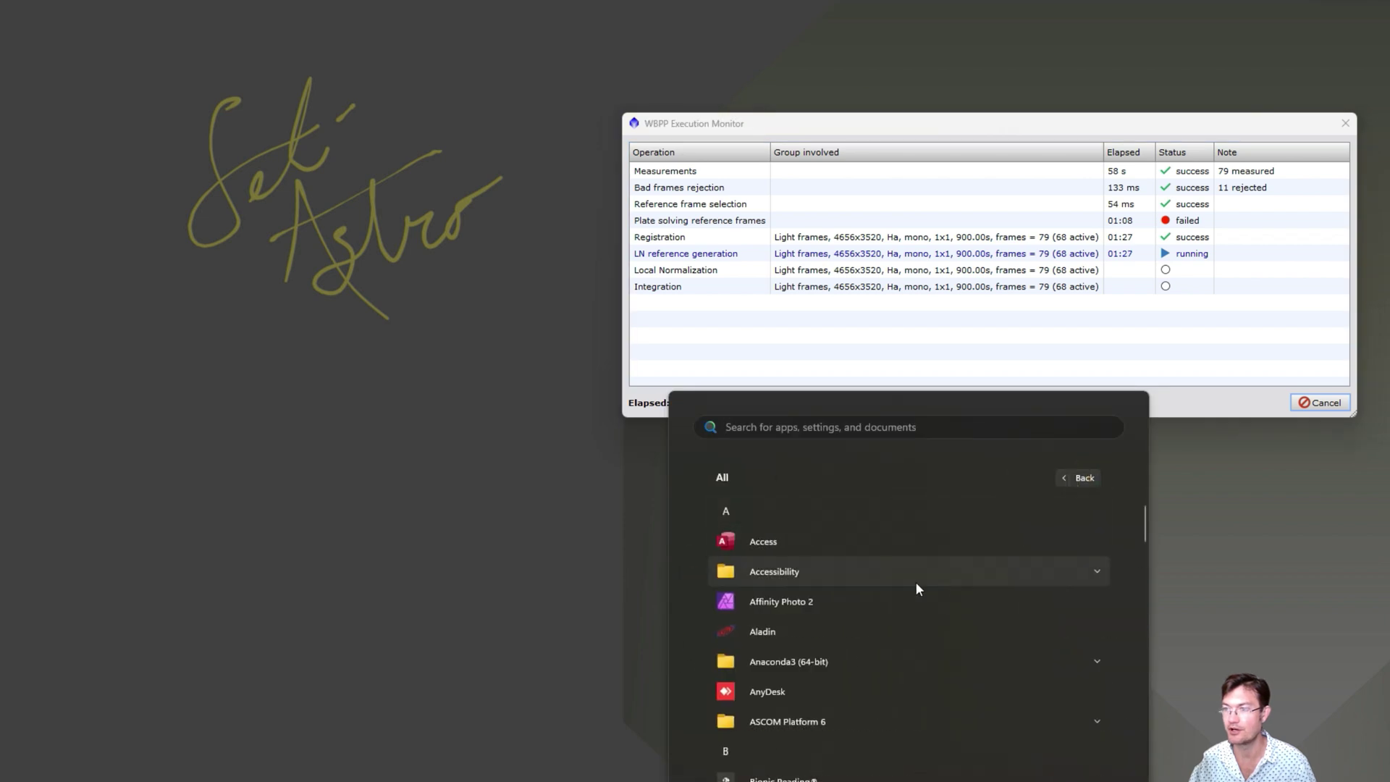
scroll(910, 583, down, 10)
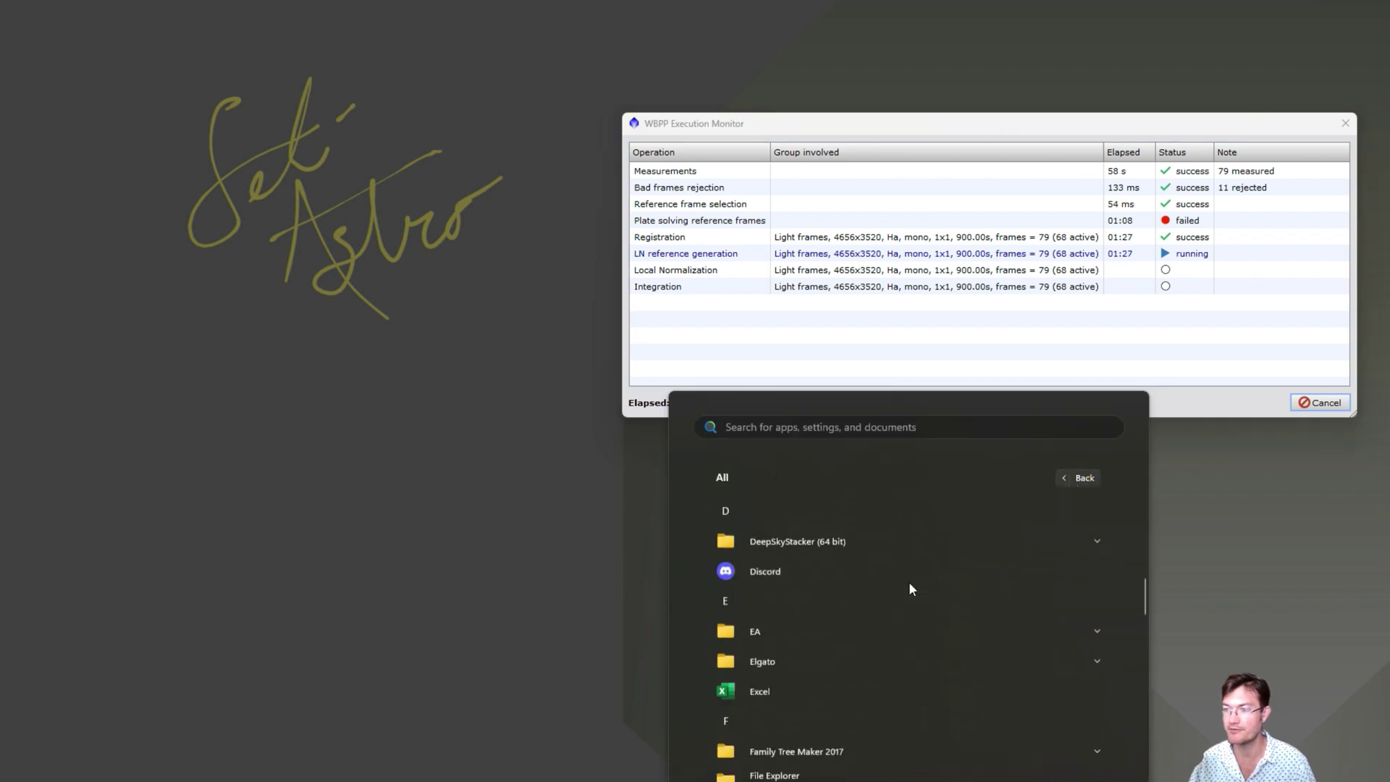
scroll(909, 584, down, 15)
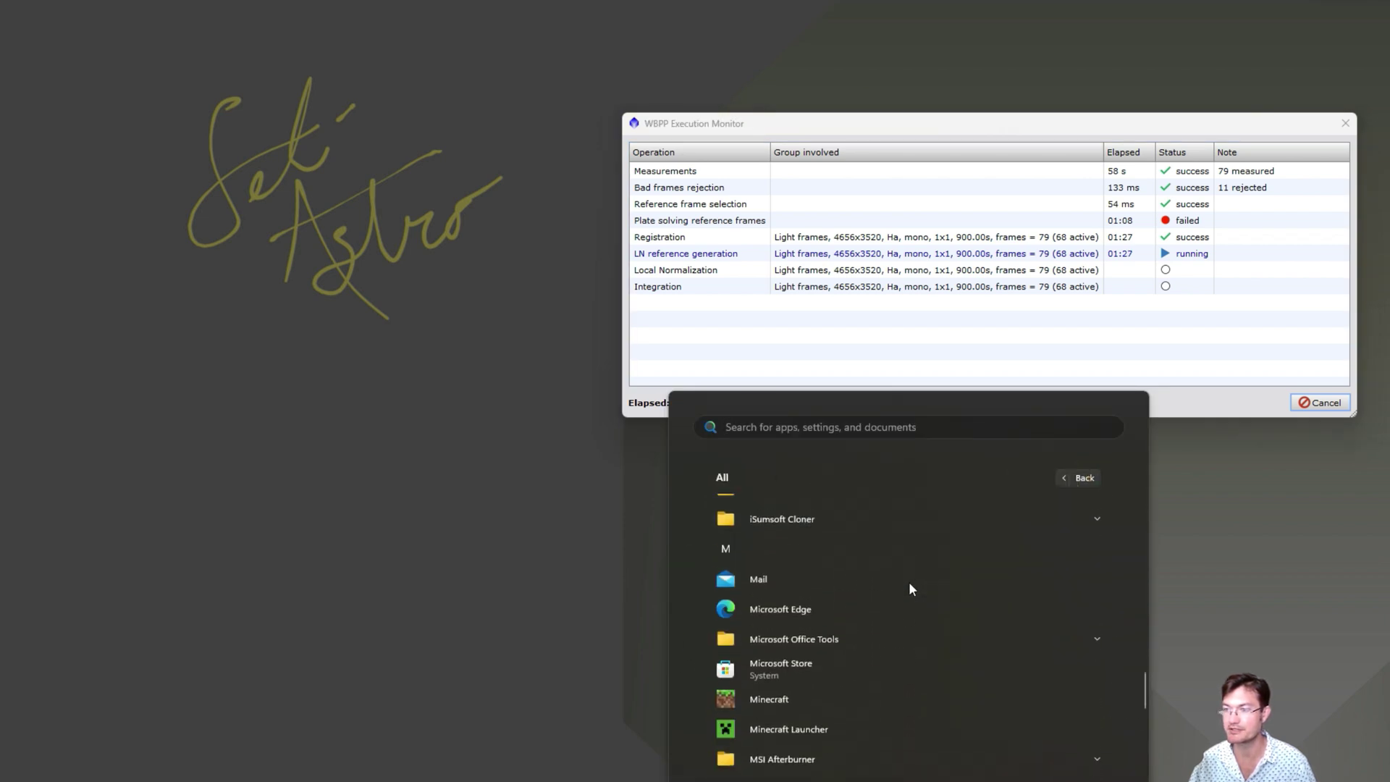
scroll(909, 583, down, 5)
click(1097, 555)
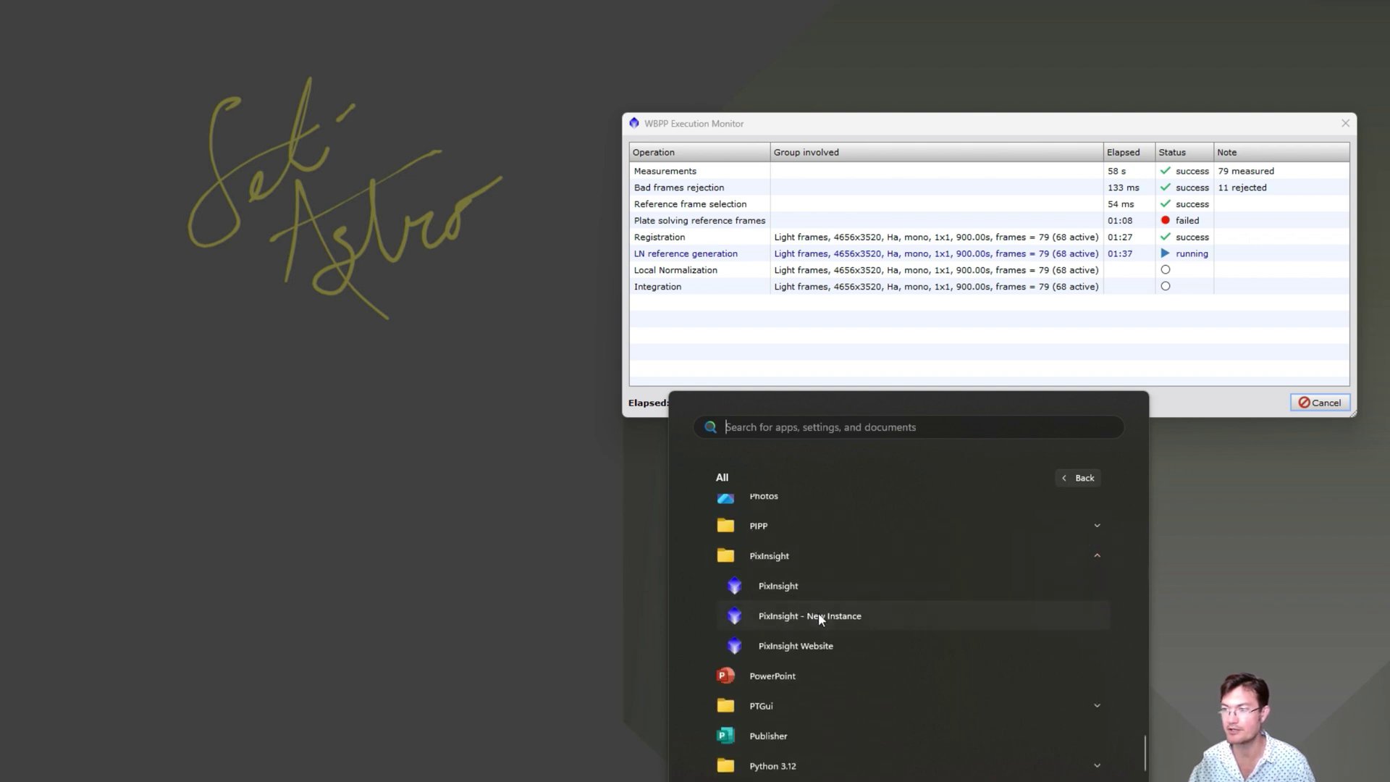
click(819, 614)
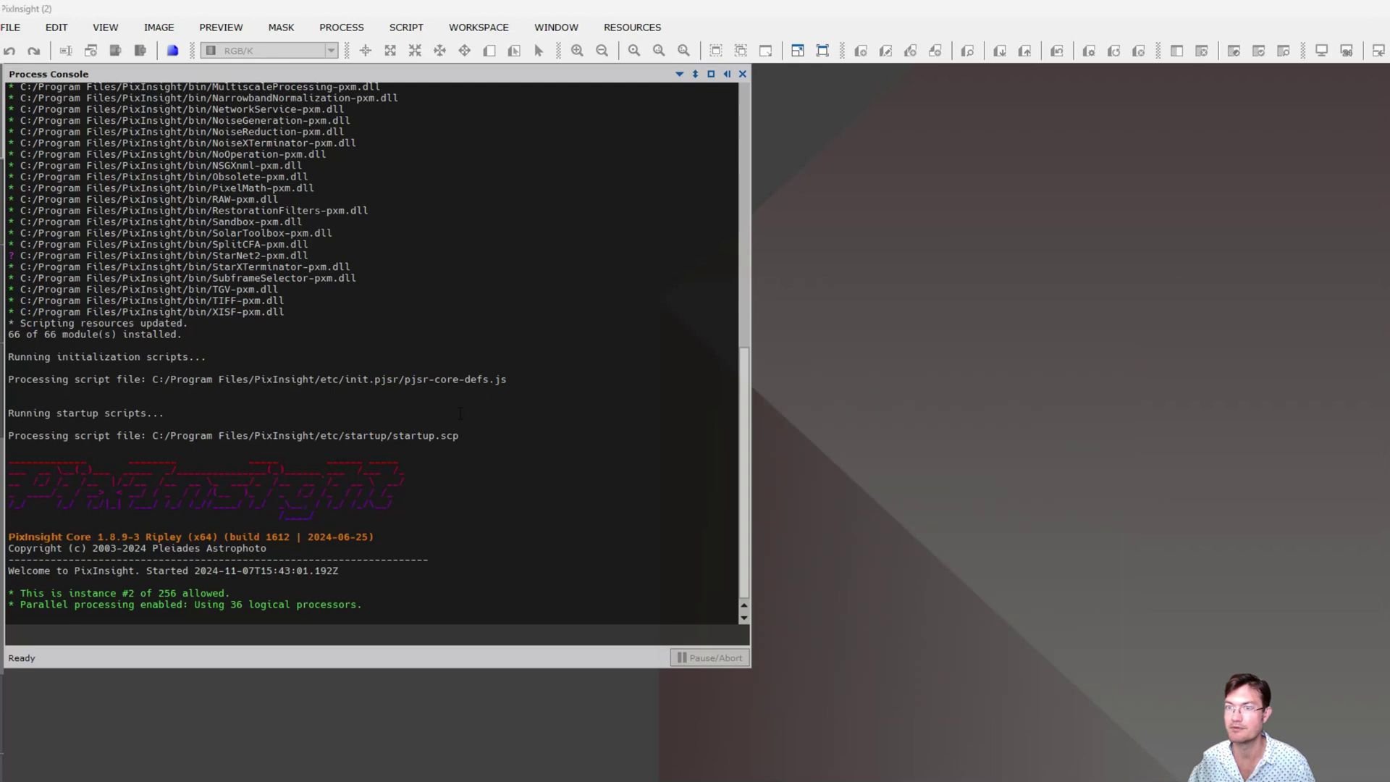
Close the Process Console and open Edit > Global Preferences
click(918, 459)
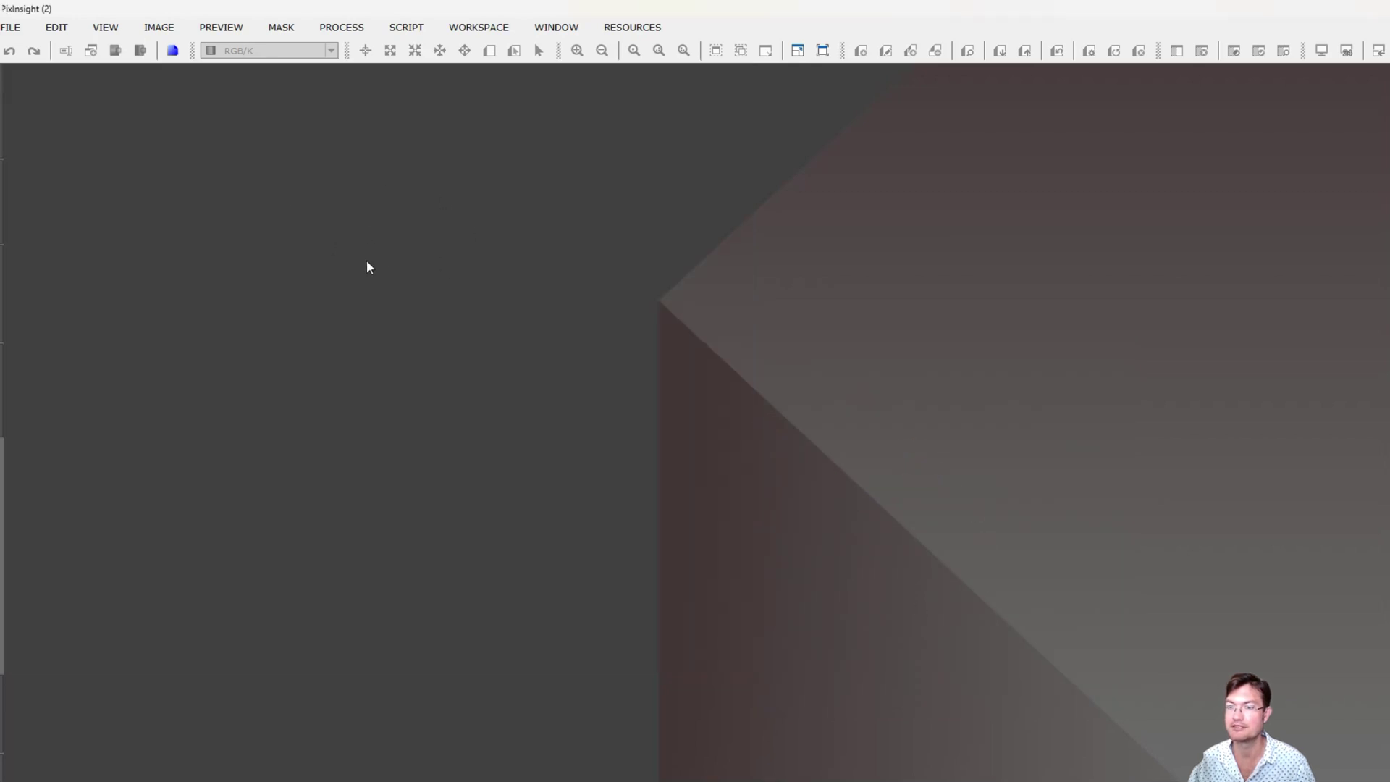
click(58, 29)
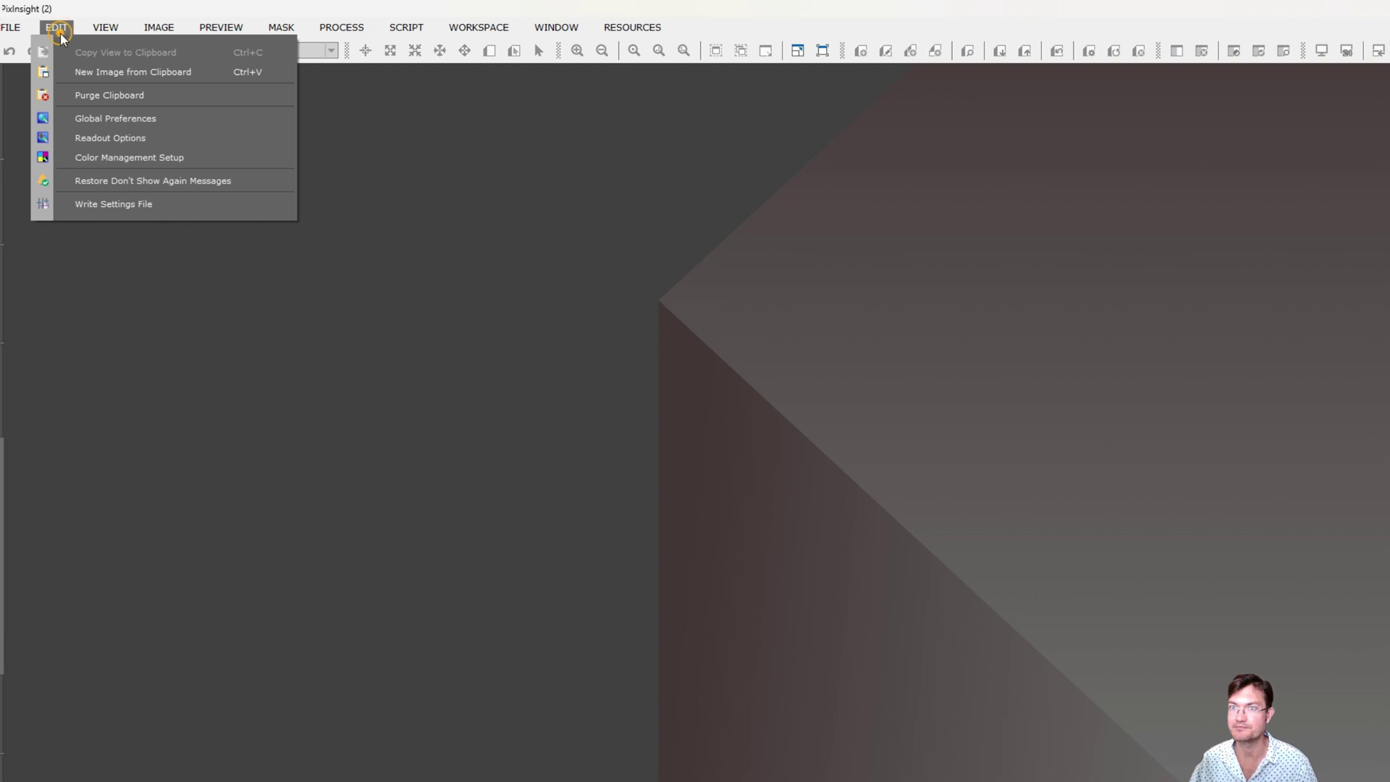
click(91, 119)
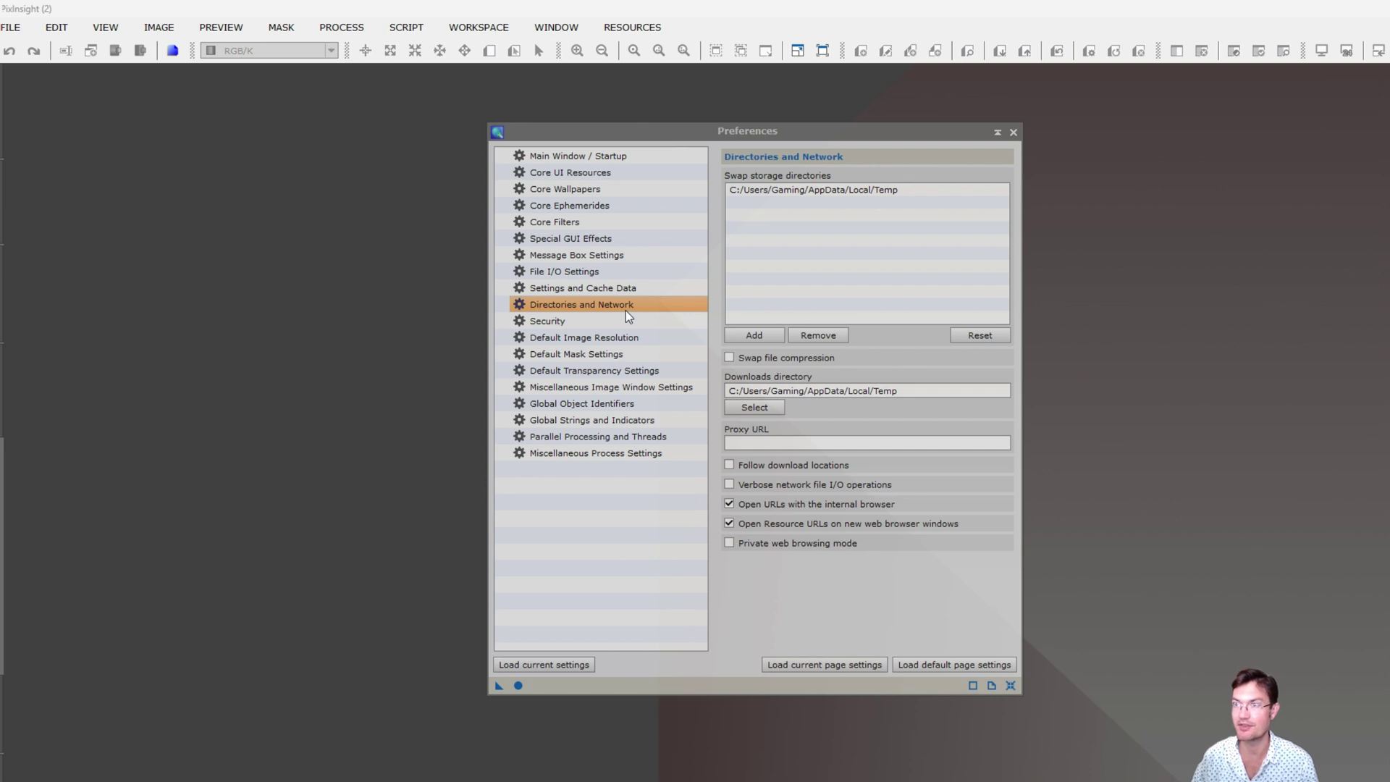
mouse_move(685, 132)
mouse_down()
mouse_move(708, 108)
mouse_move(621, 133)
mouse_move(687, 126)
mouse_up()
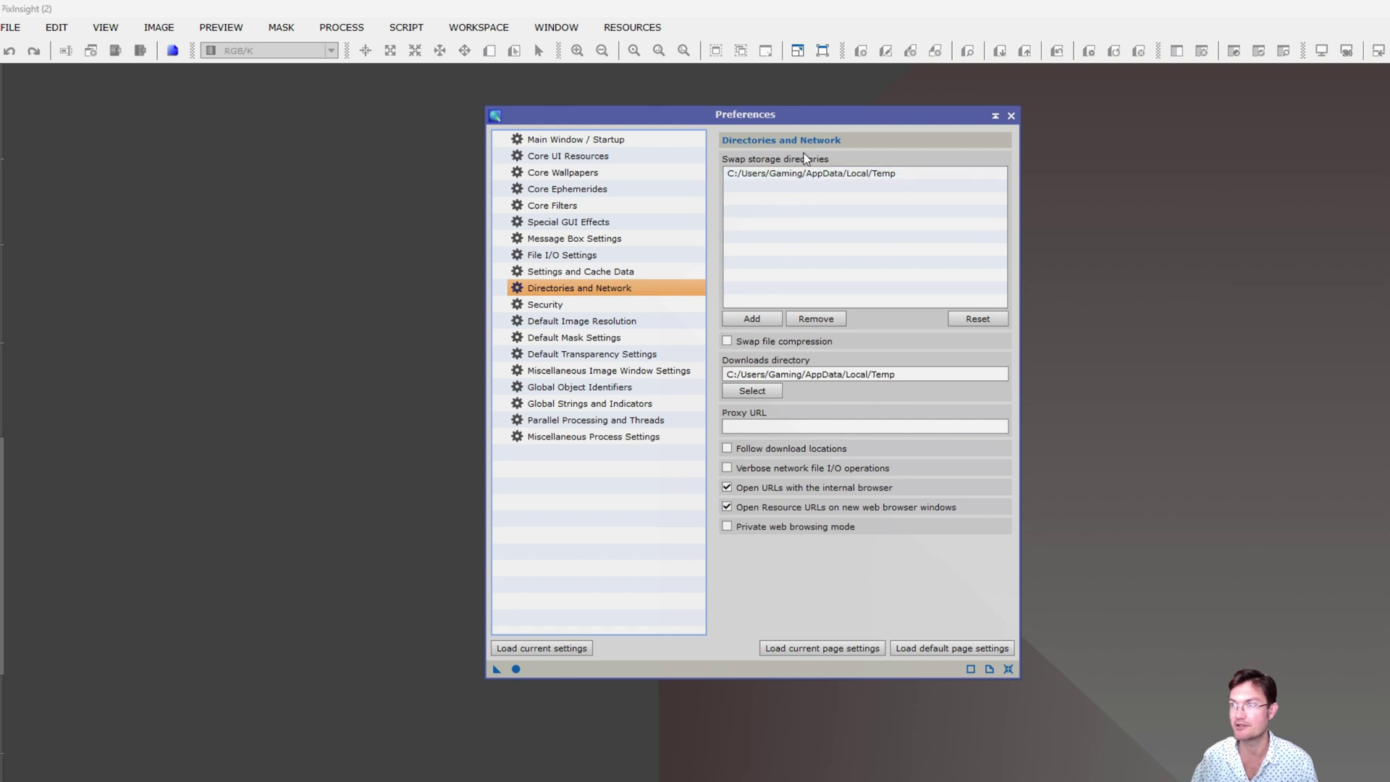
Review the Miscellaneous Image Window, Default Image Resolution and Settings and Cache Data pages, then close Preferences
click(566, 371)
click(558, 319)
click(550, 273)
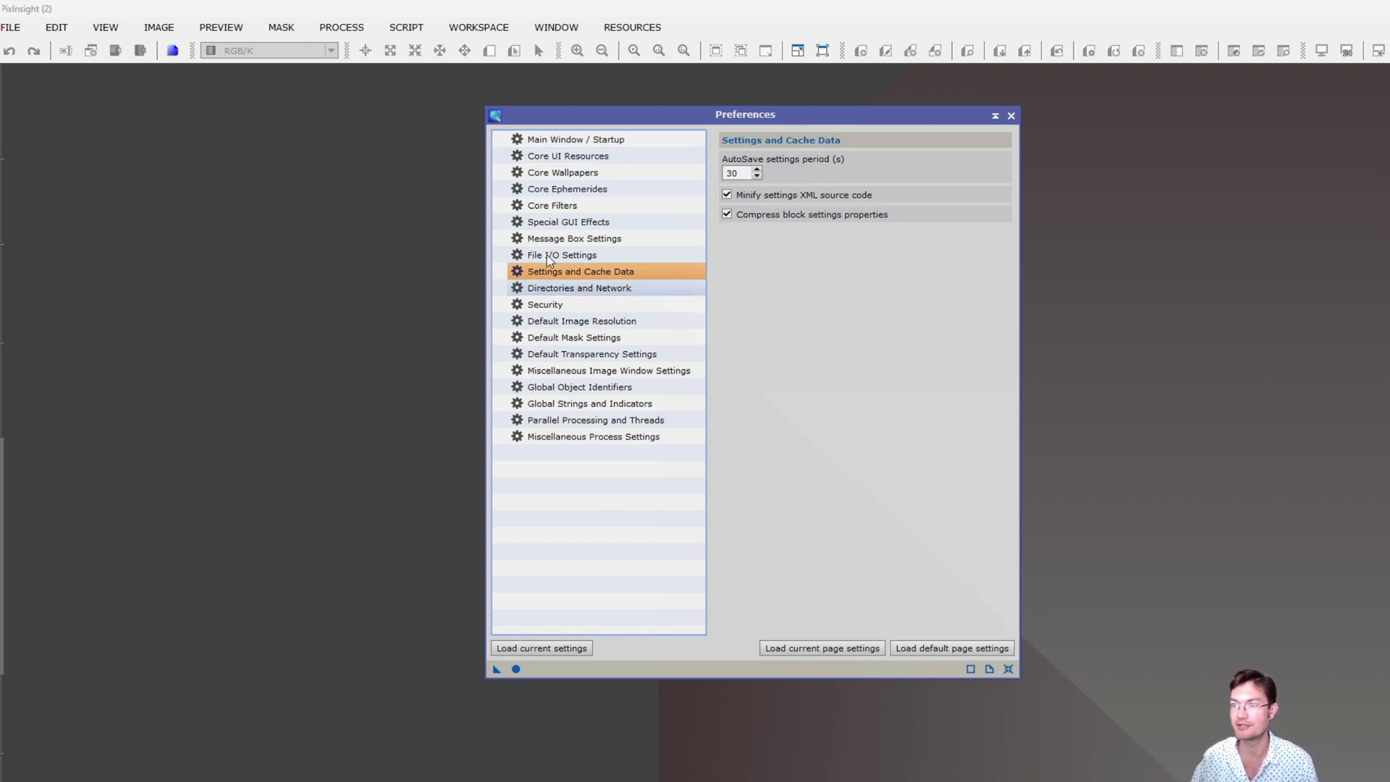
click(1011, 115)
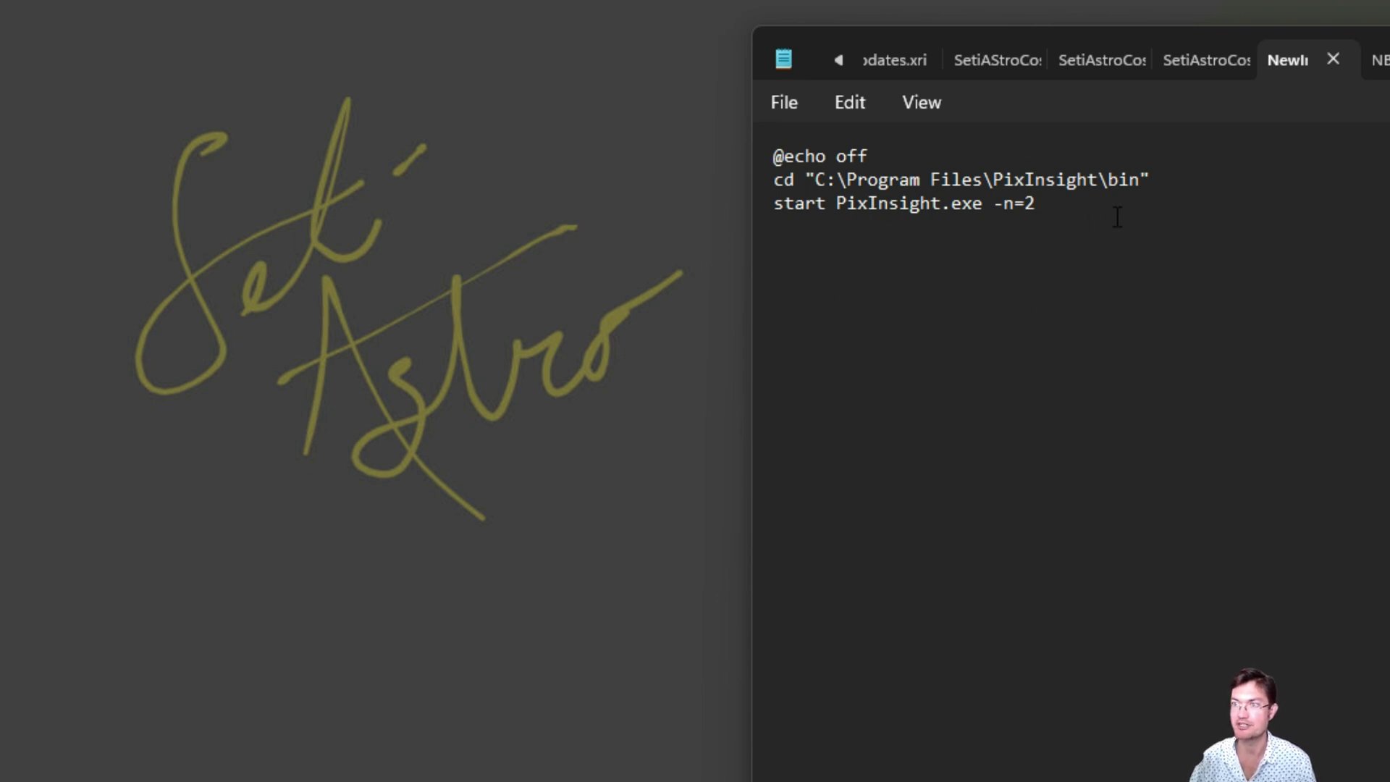
drag(1093, 211, 789, 167)
key(ctrl+a)
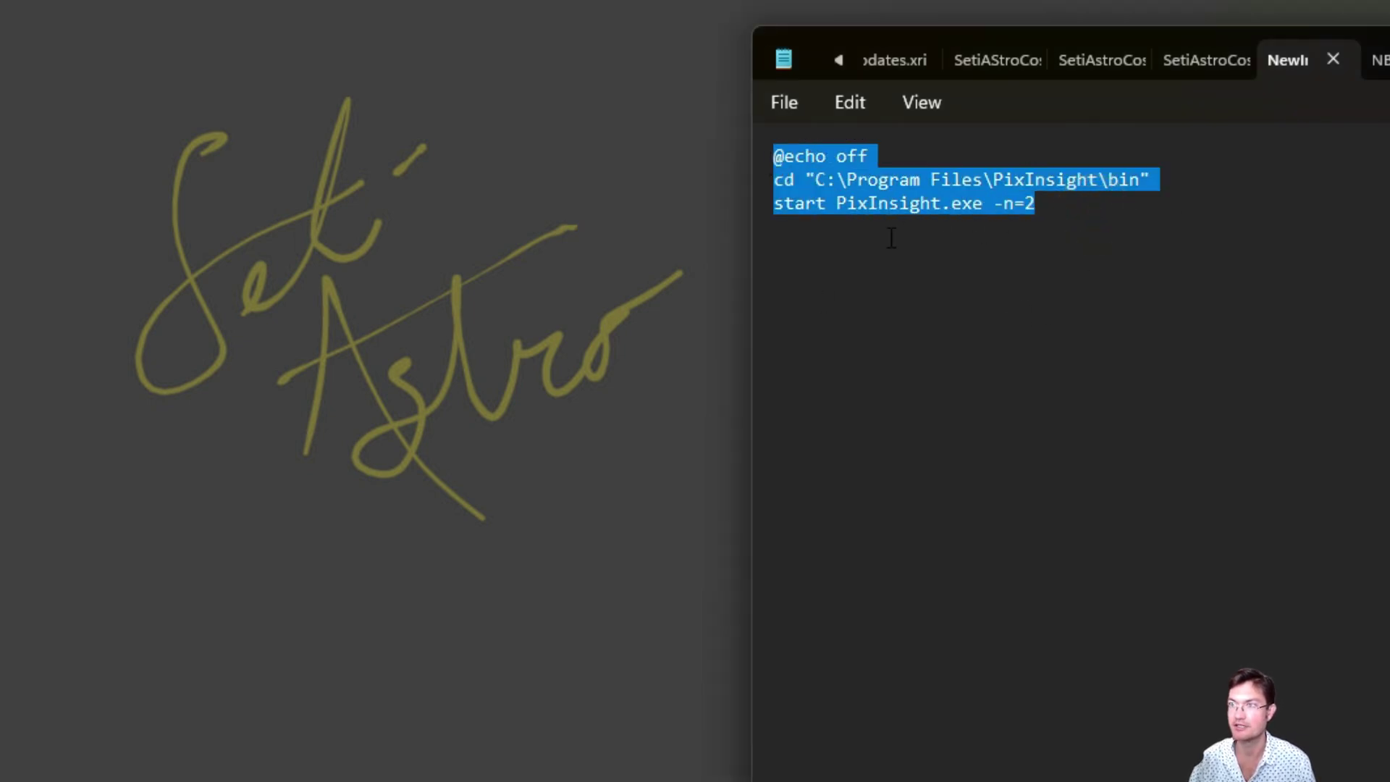
click(886, 236)
click(766, 181)
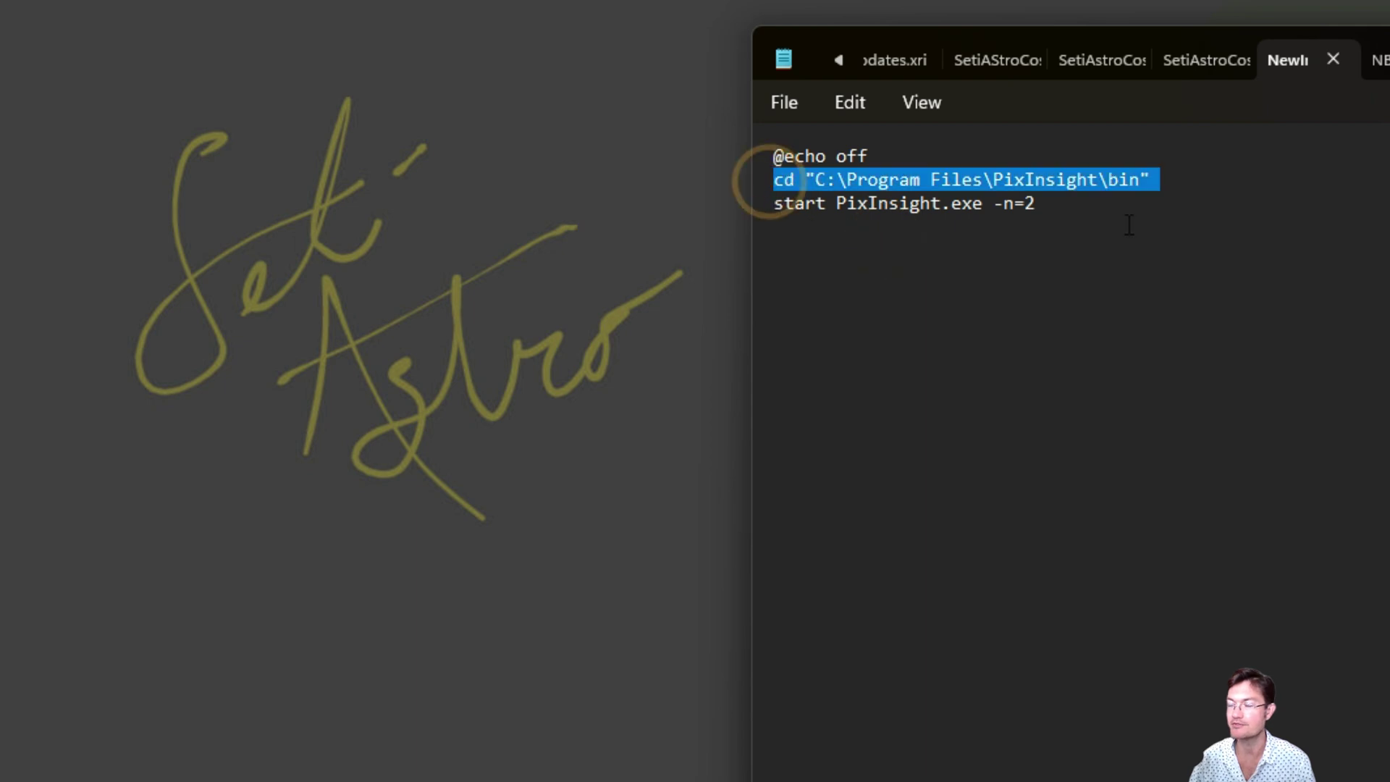
click(1037, 209)
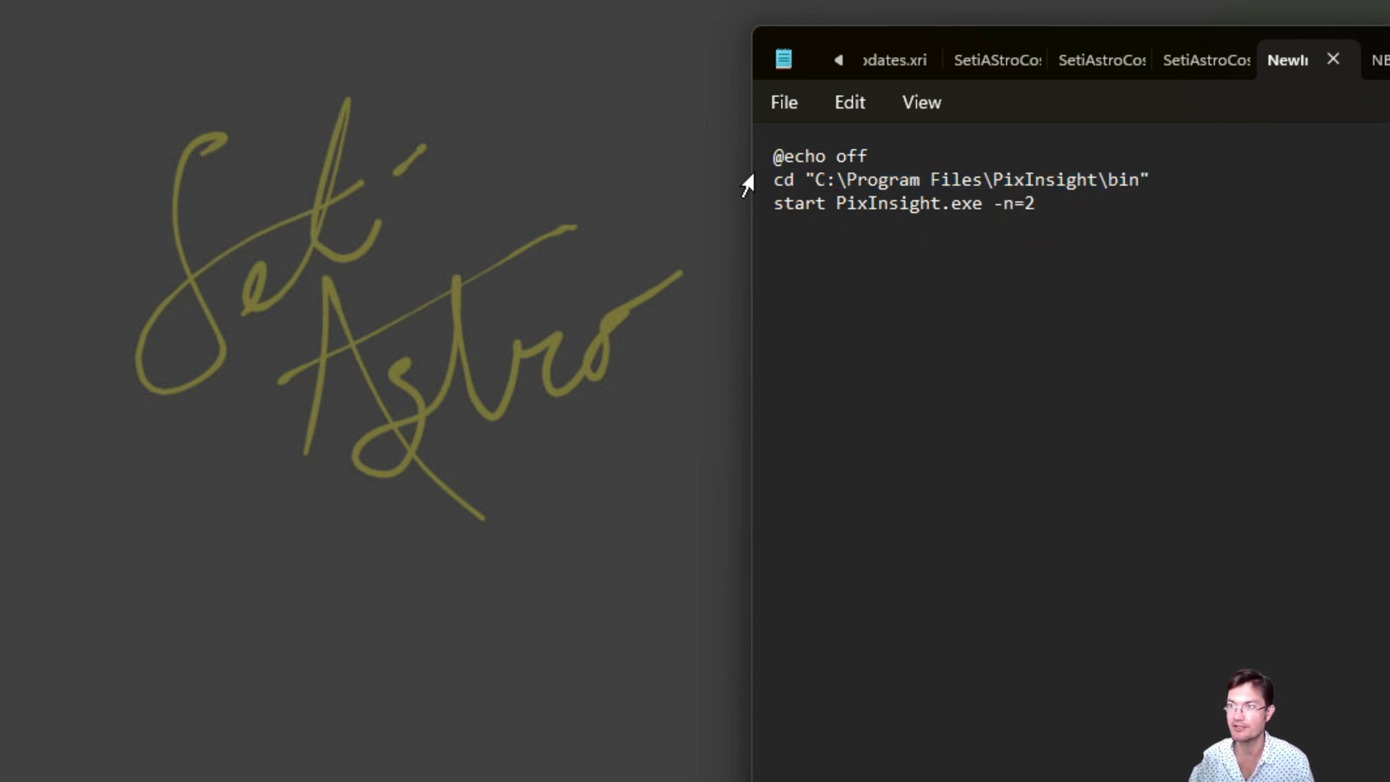
click(766, 181)
click(1150, 185)
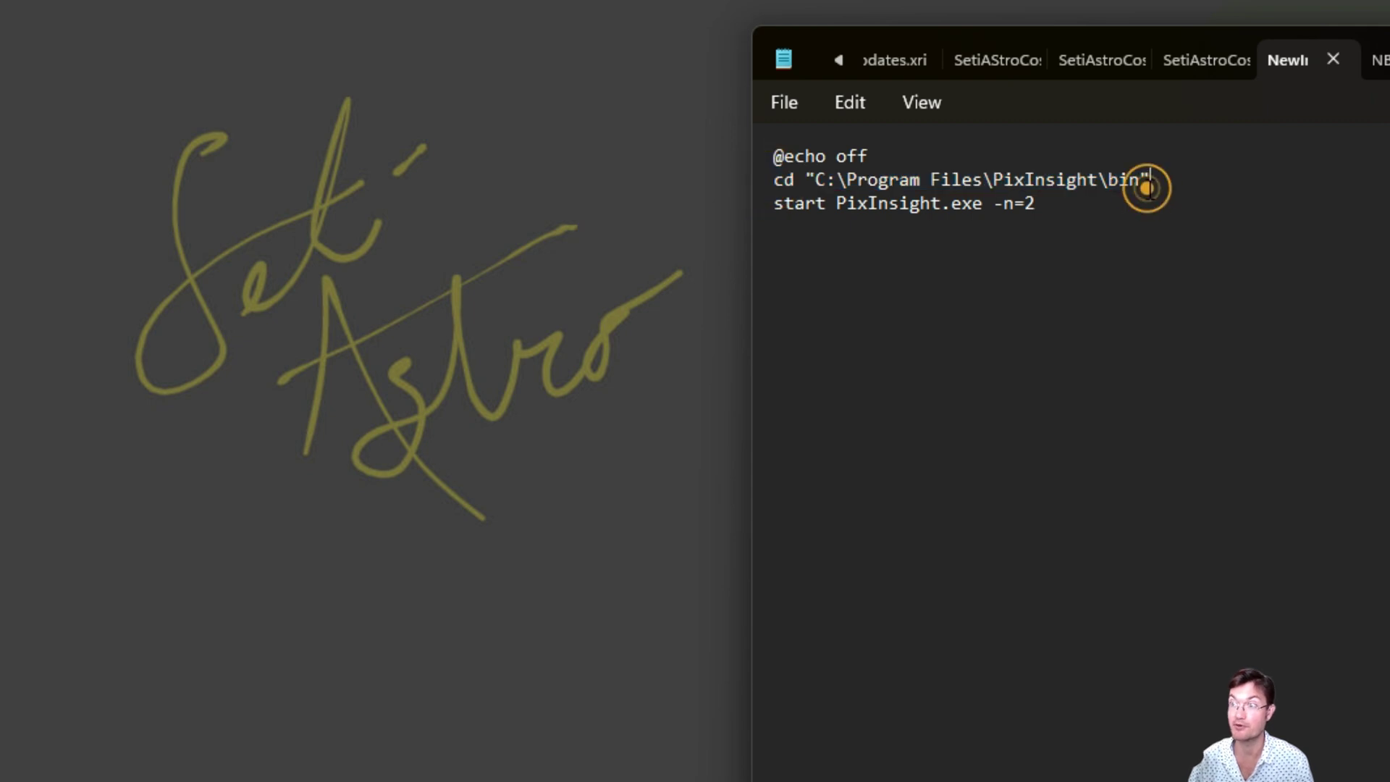
click(761, 209)
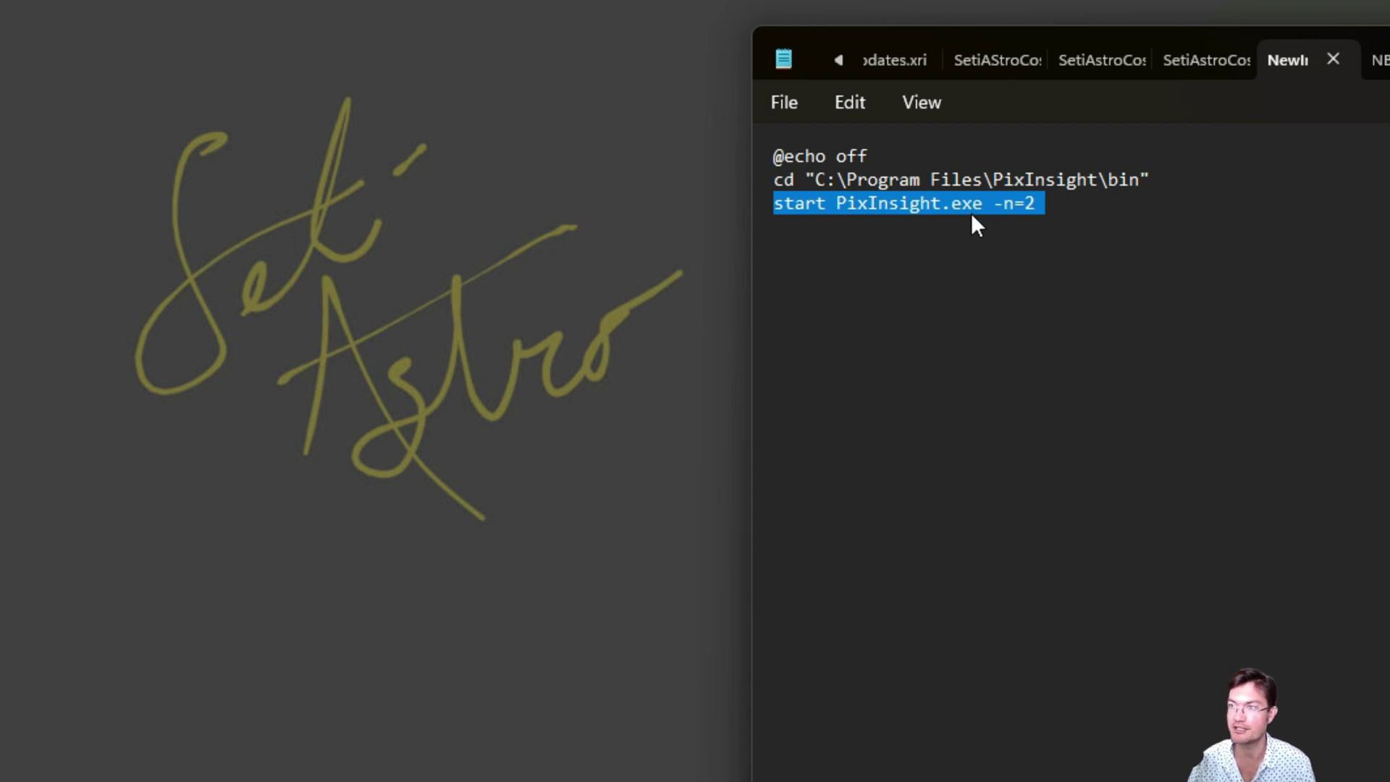
click(1010, 207)
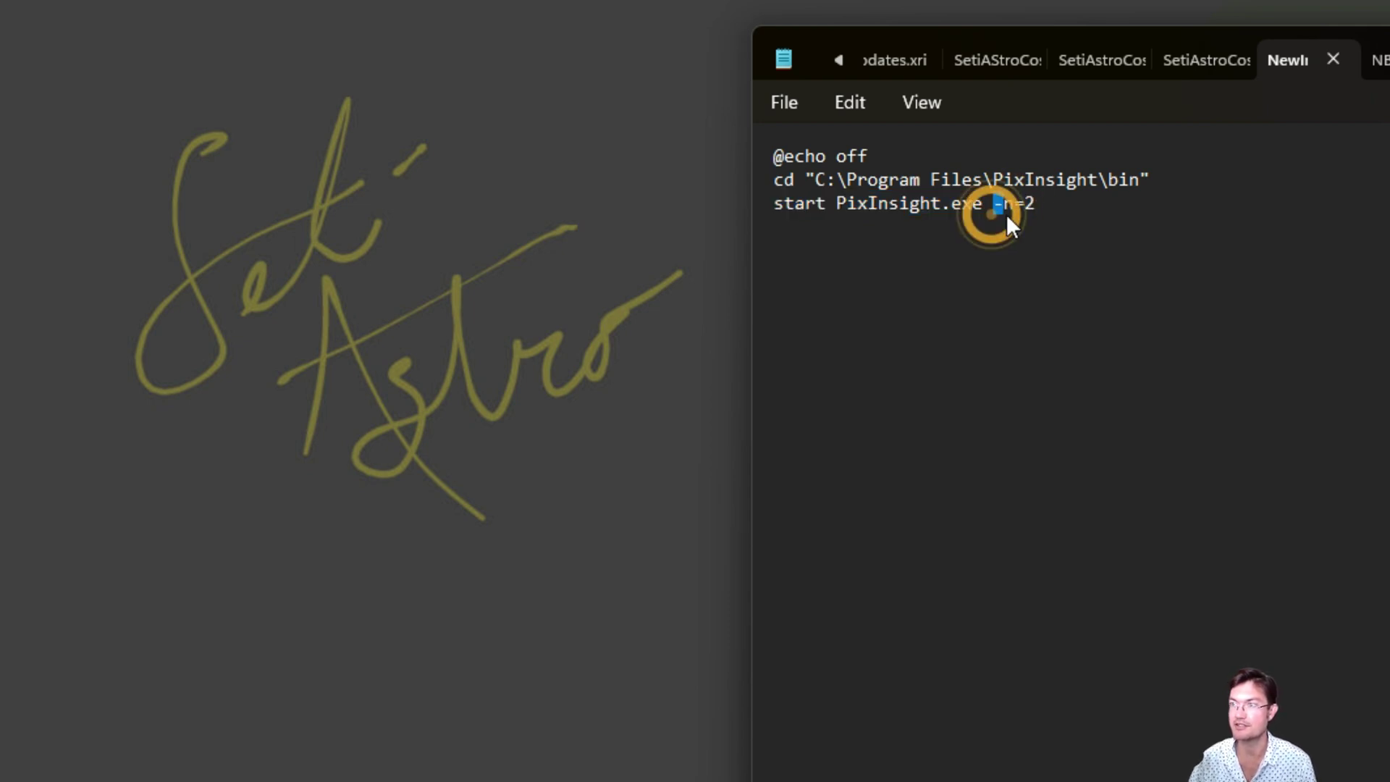
drag(1006, 217, 1014, 220)
click(1049, 211)
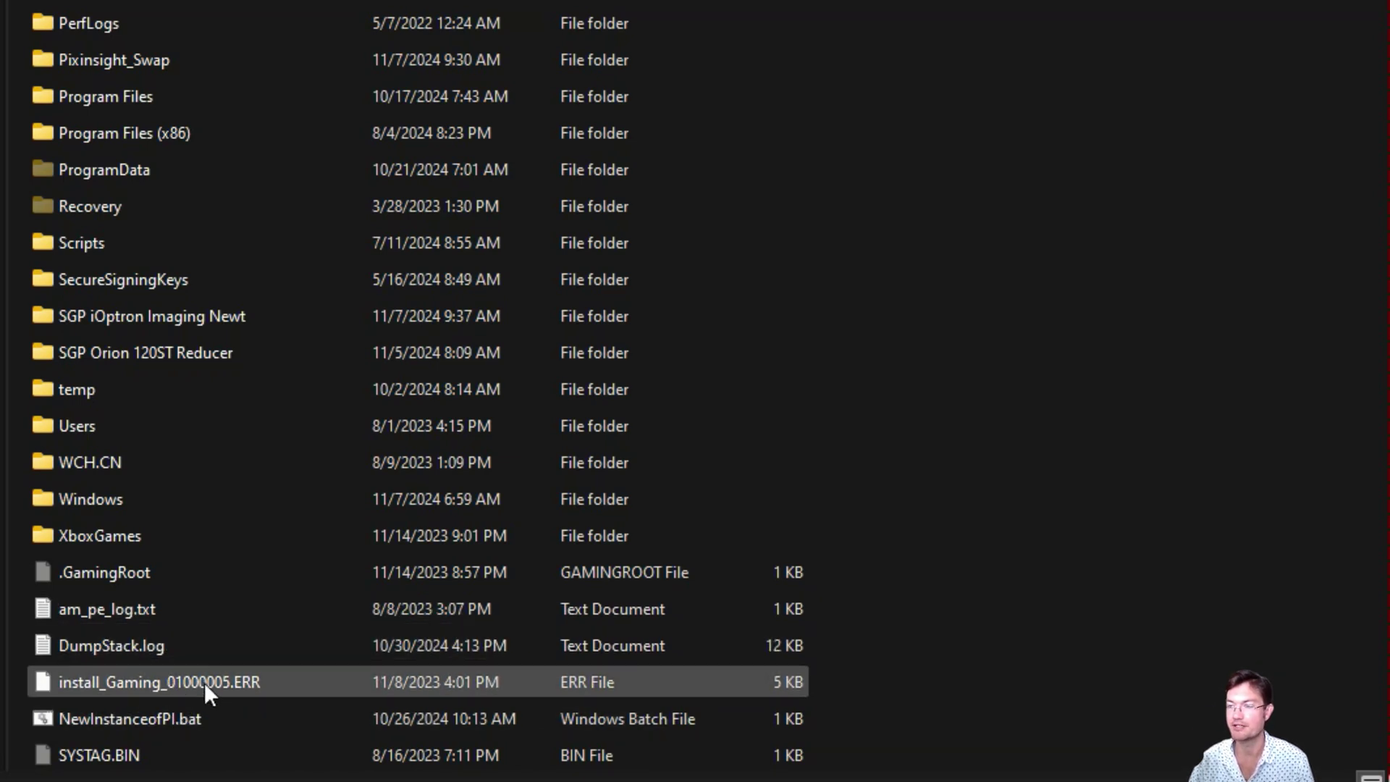
Run NewInstanceofPI.bat from the root of Local Disk (C:)
click(186, 721)
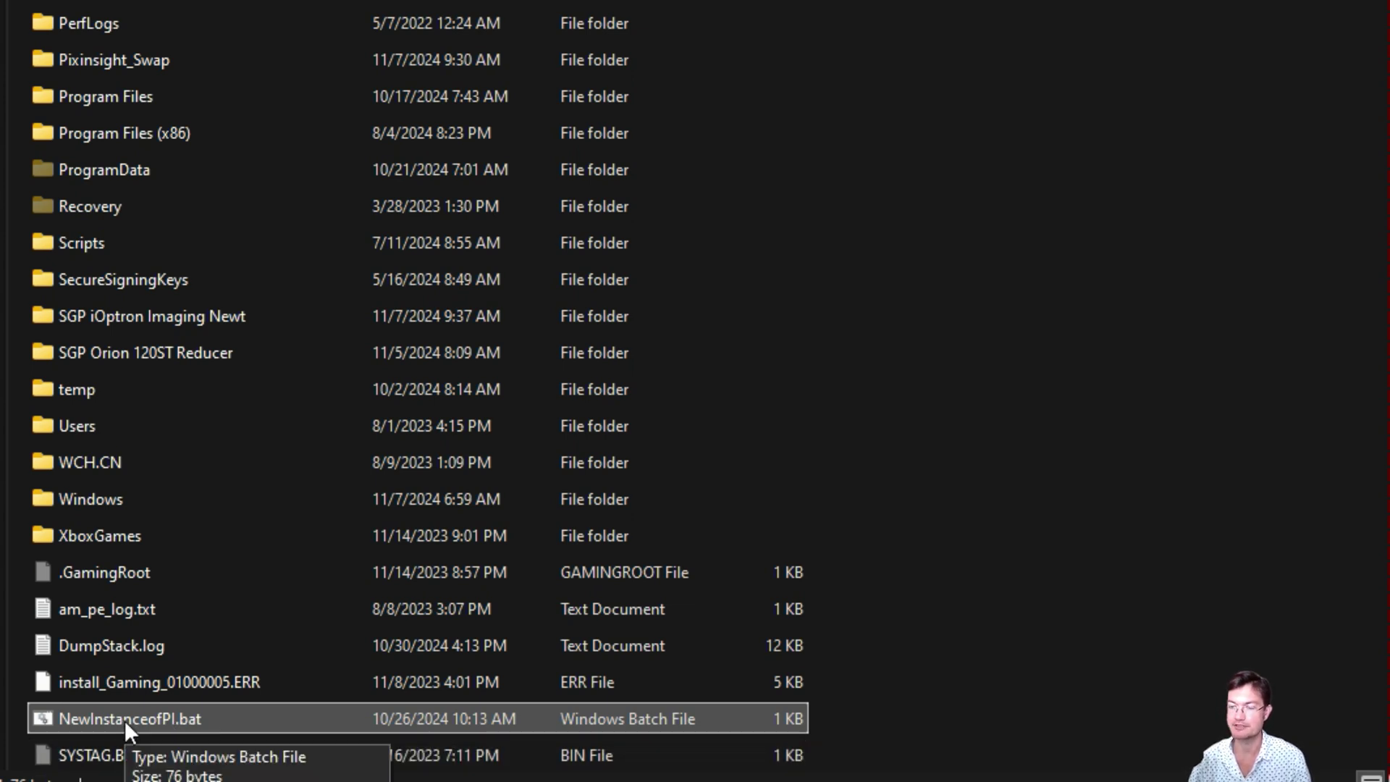
click(196, 680)
click(162, 718)
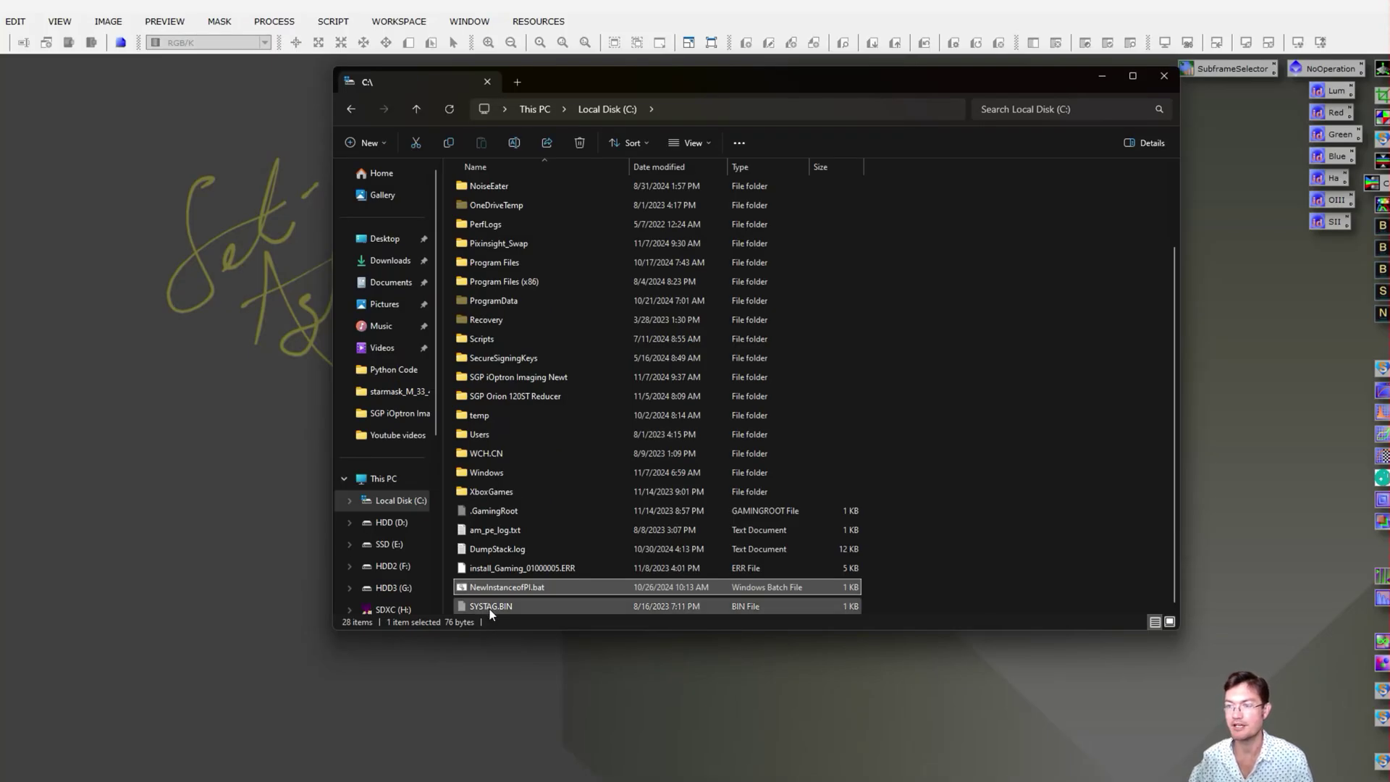
click(489, 608)
click(497, 592)
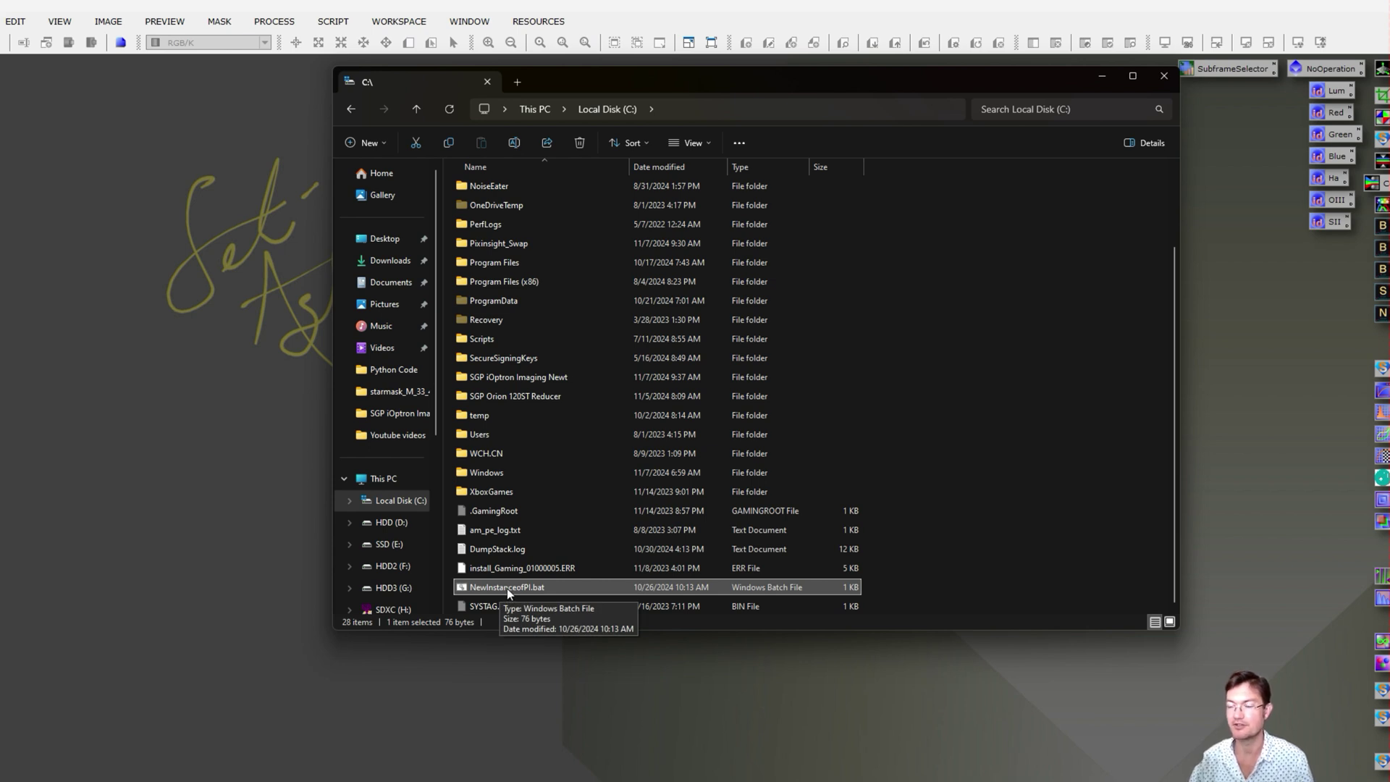
double_click(506, 588)
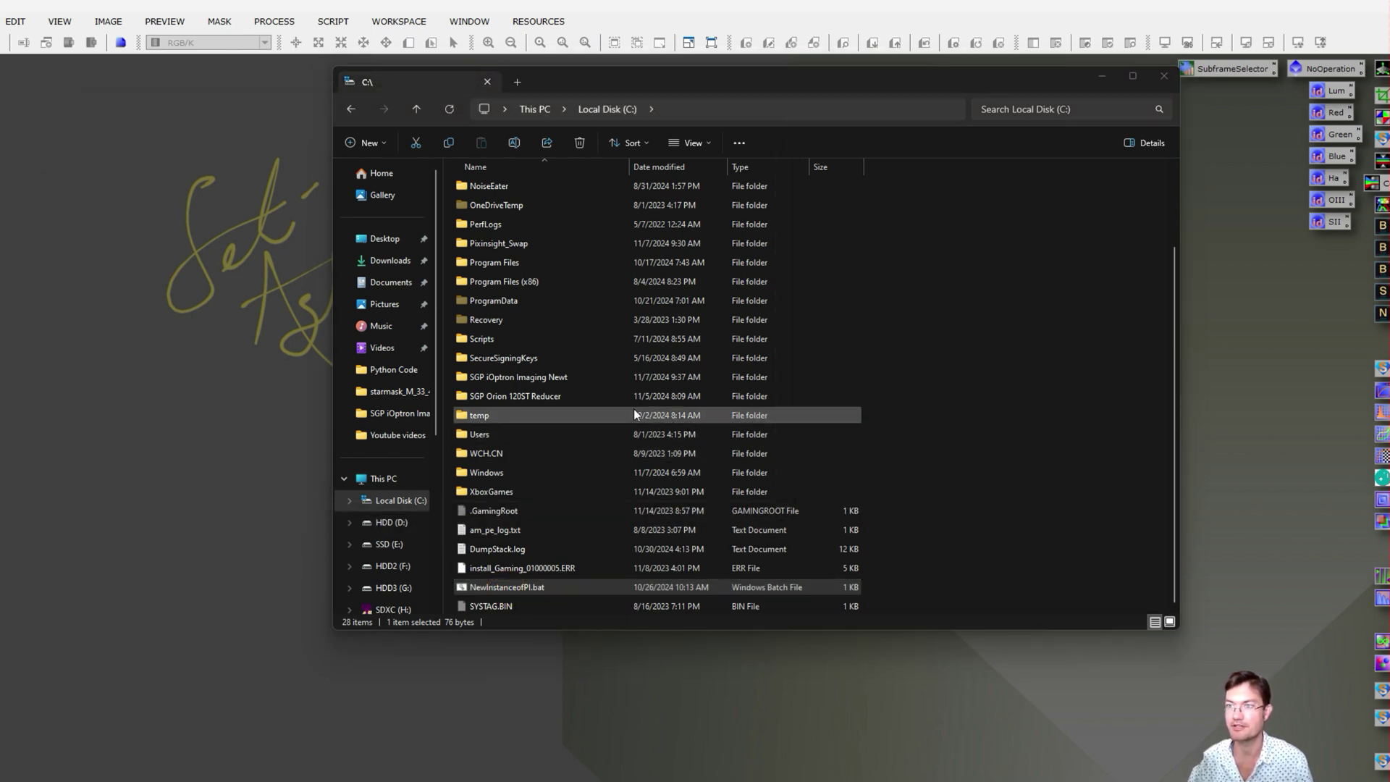